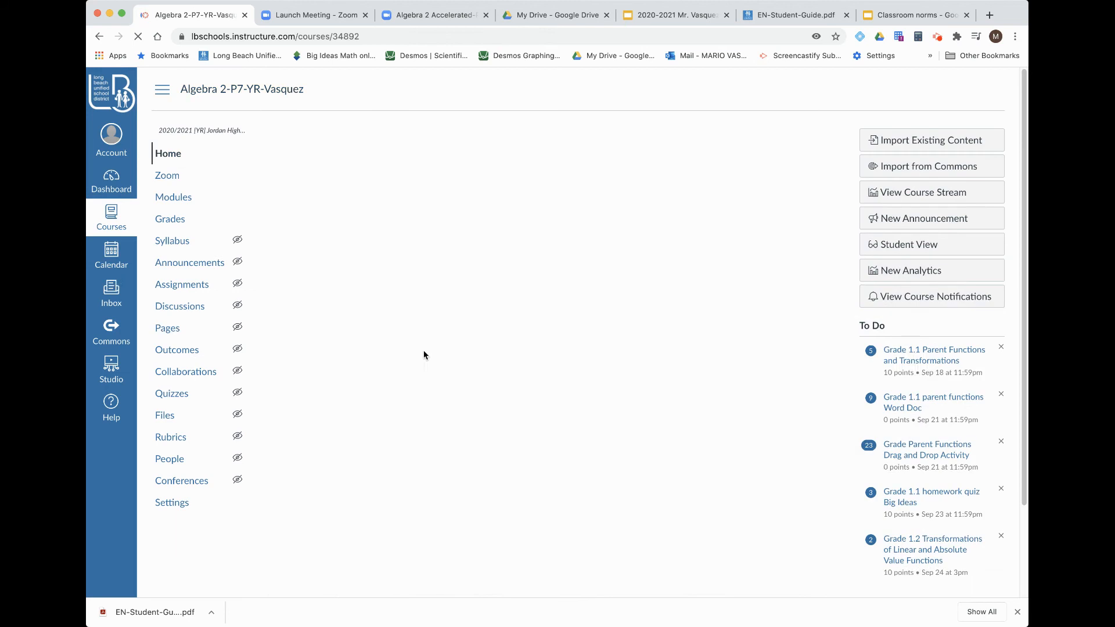
- Test the Modules/assignments, Syllabus and Norms buttons on the course home page, returning home after each
click(447, 344)
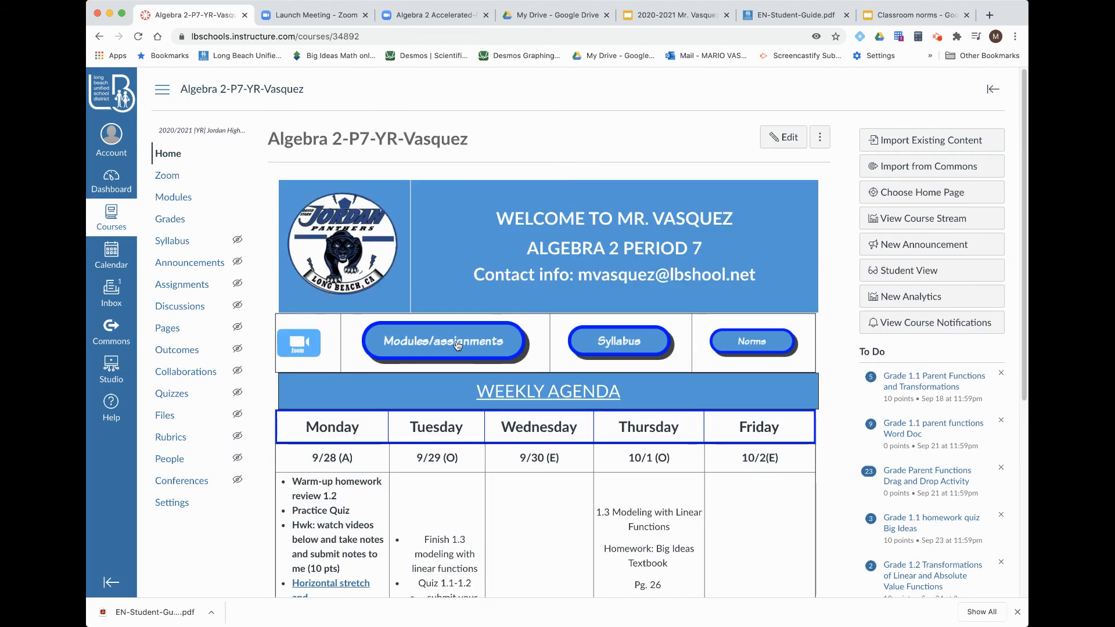
click(99, 37)
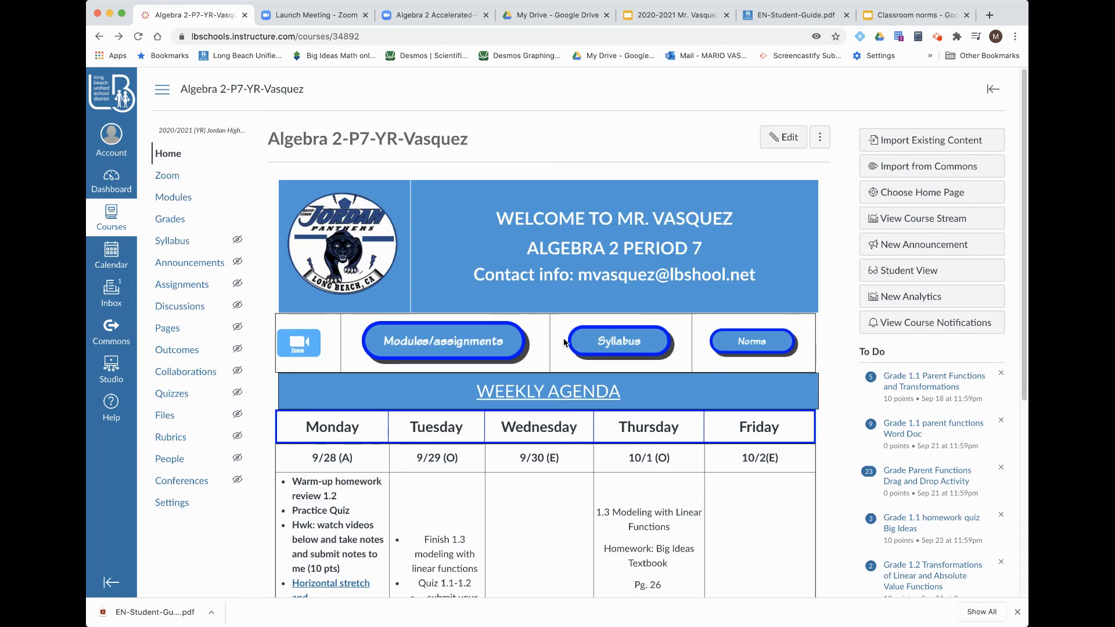
click(616, 343)
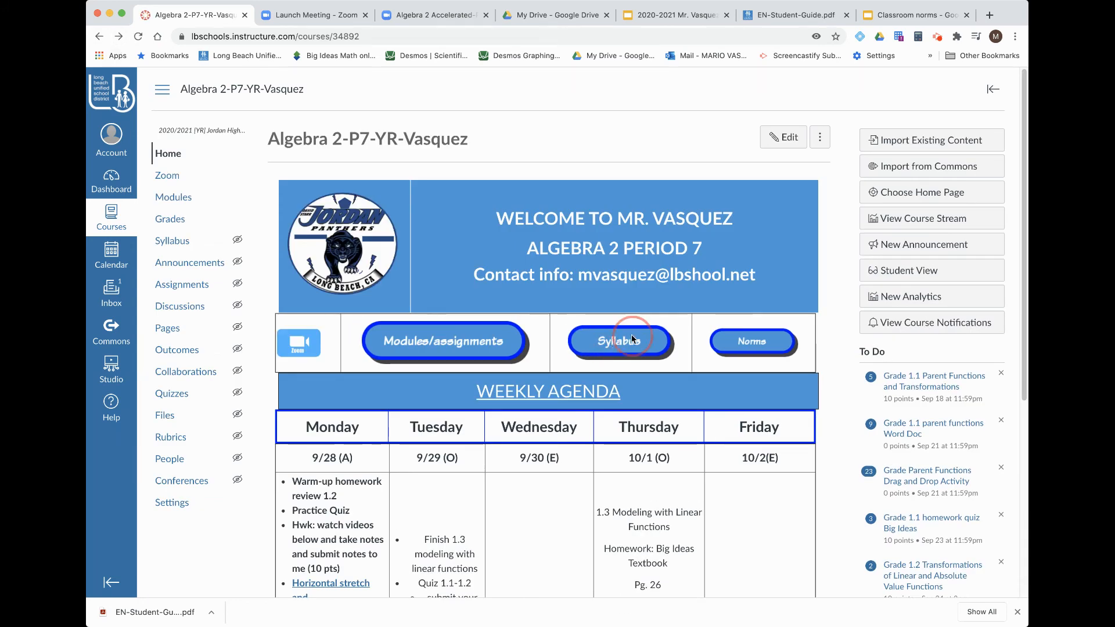
click(767, 347)
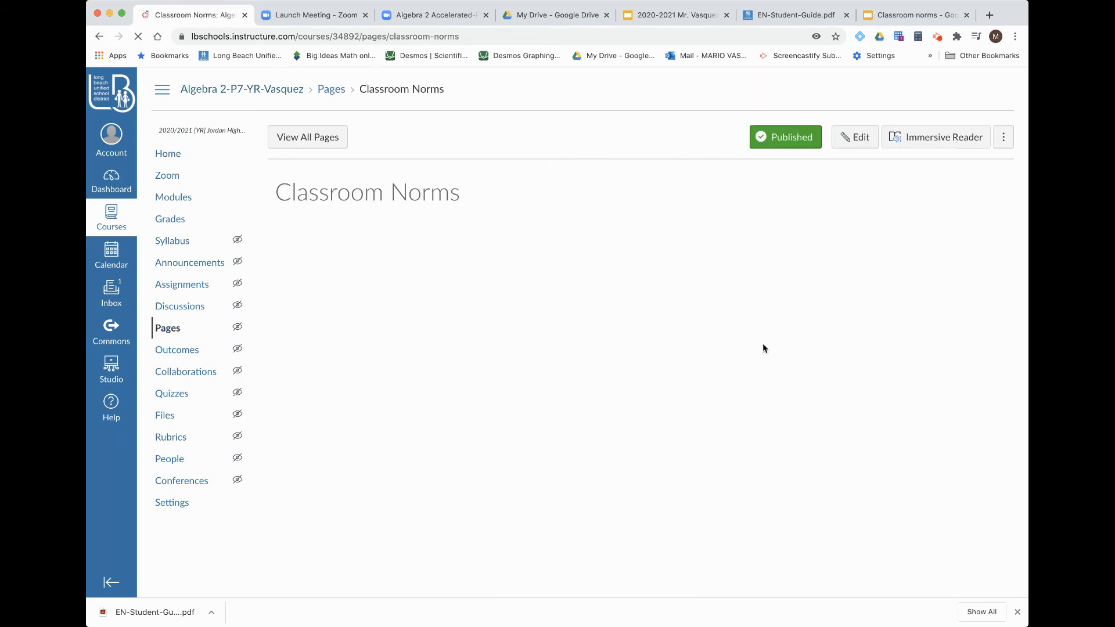
click(100, 38)
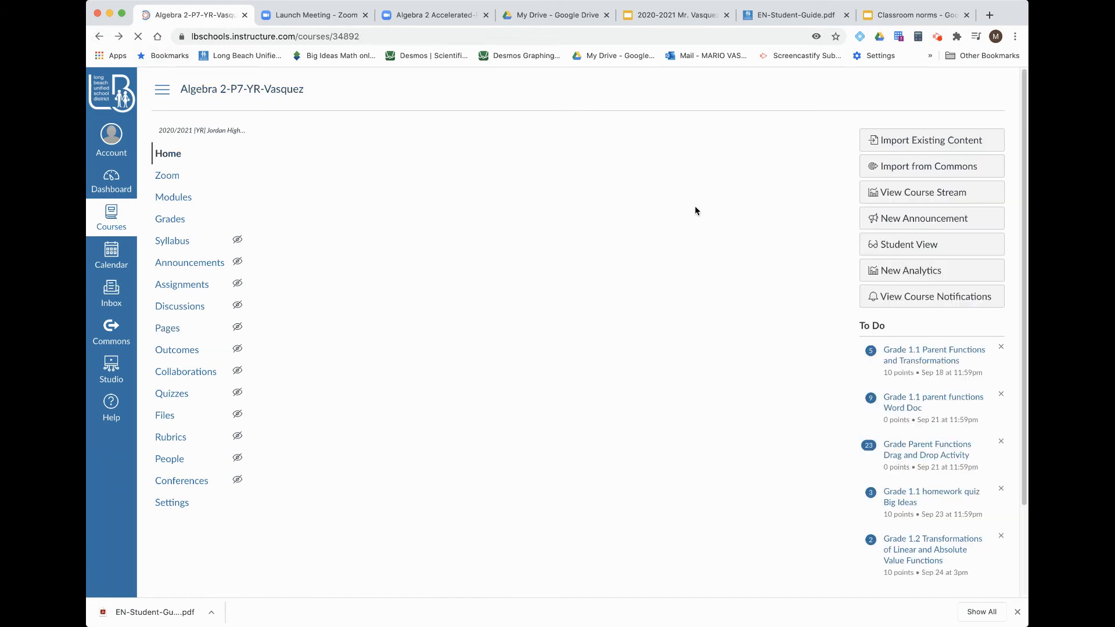
- Open the course home page for editing, widen the browser window and review the button row and weekly agenda
click(793, 138)
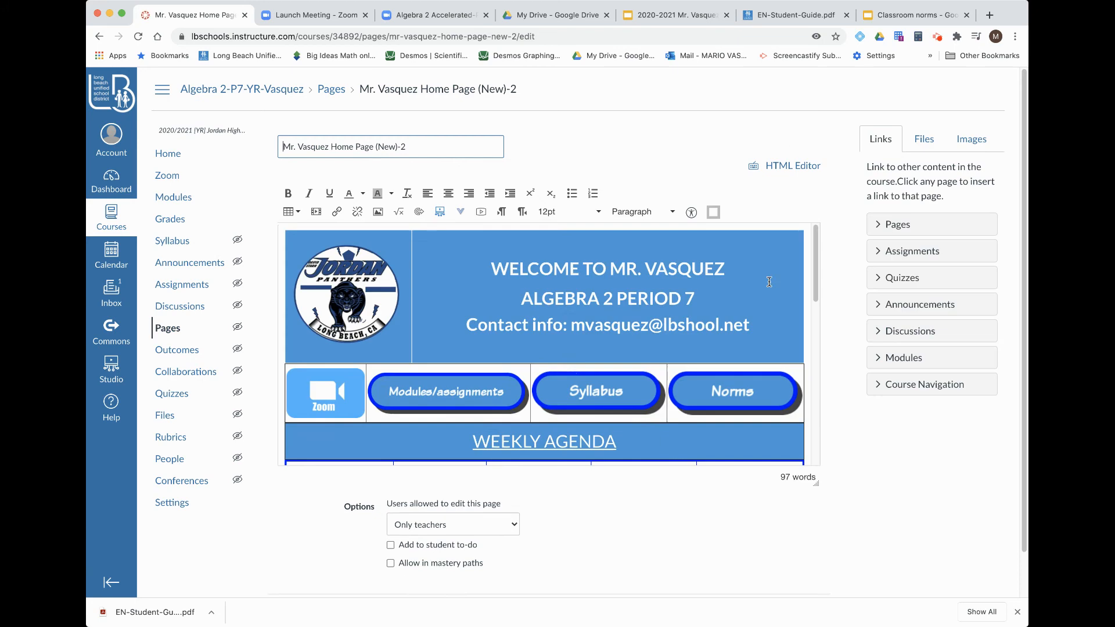
scroll(606, 348, down, 1)
scroll(523, 359, down, 1)
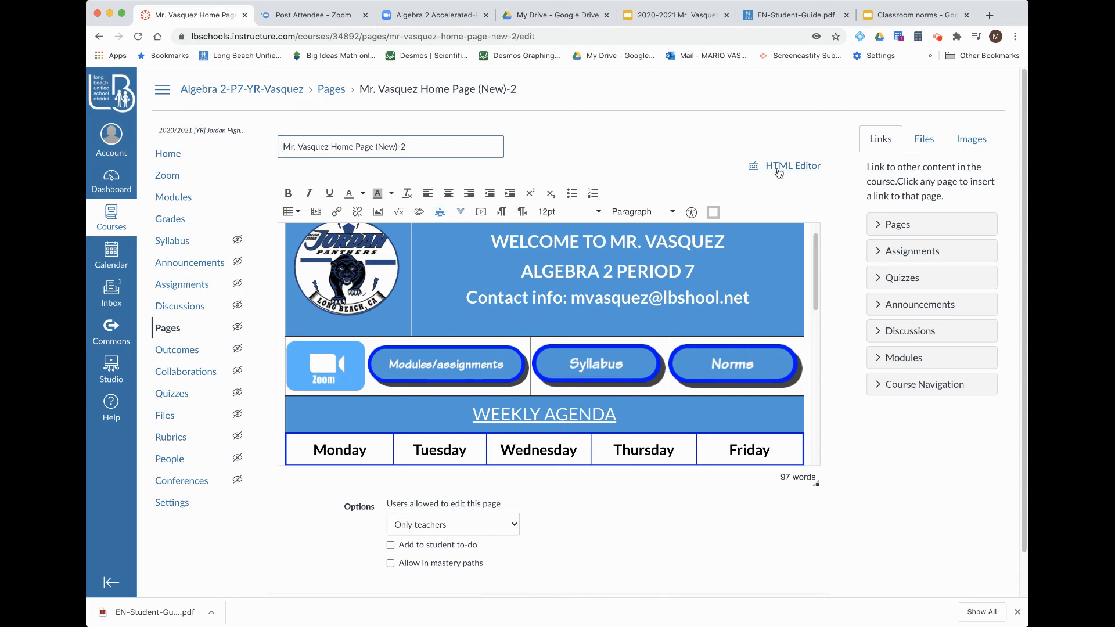
scroll(709, 308, down, 3)
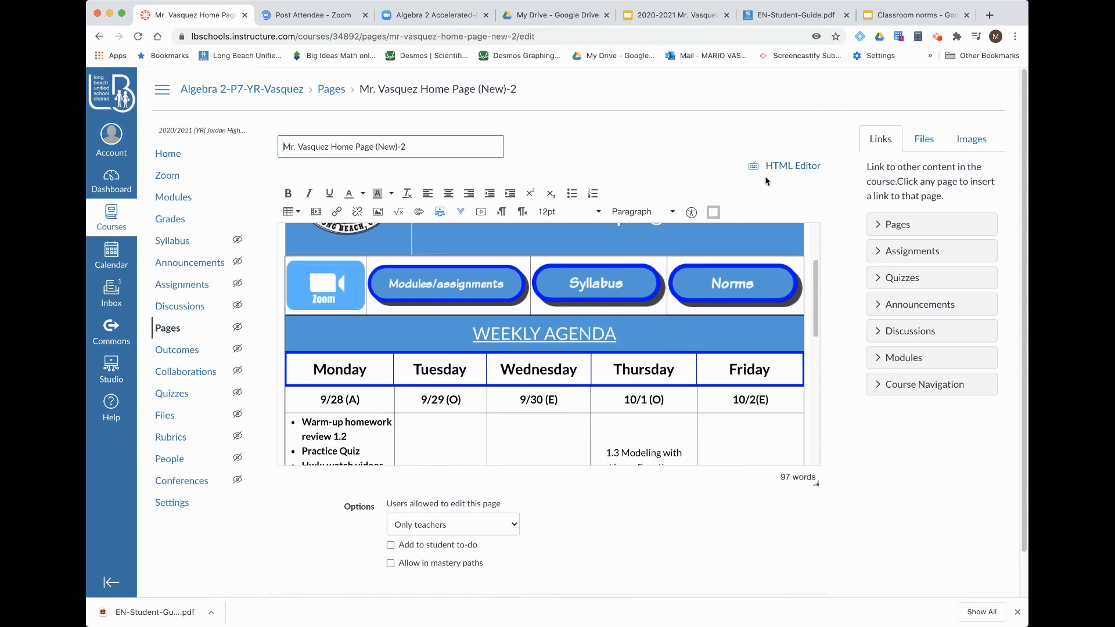
drag(1028, 326, 1051, 327)
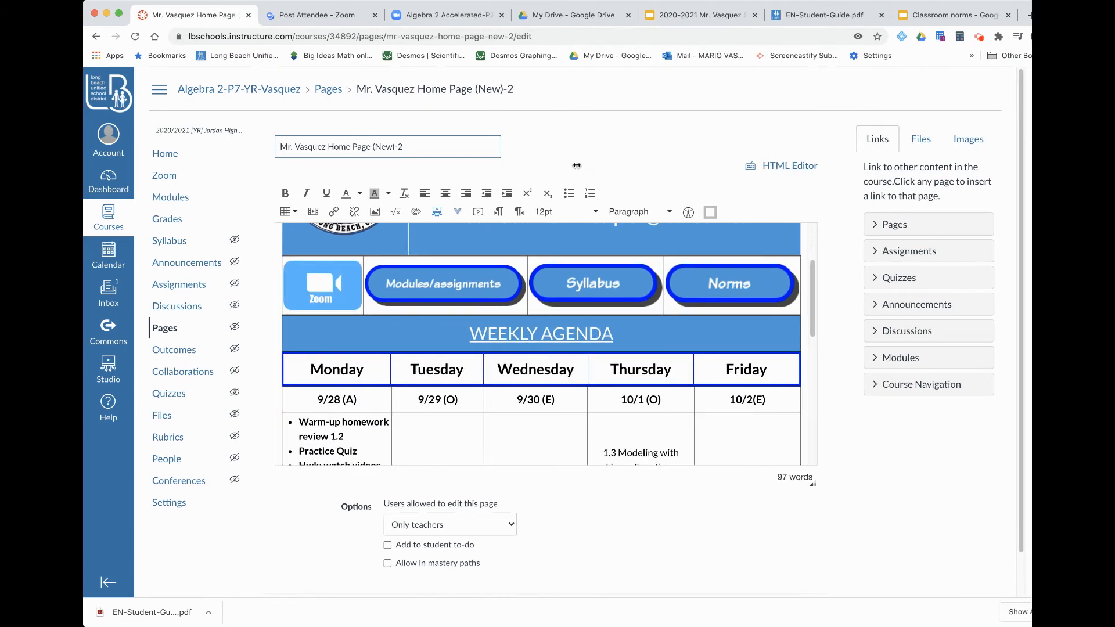
- Switch RCE Enhancements on and back off in the feature options of the course settings
click(163, 502)
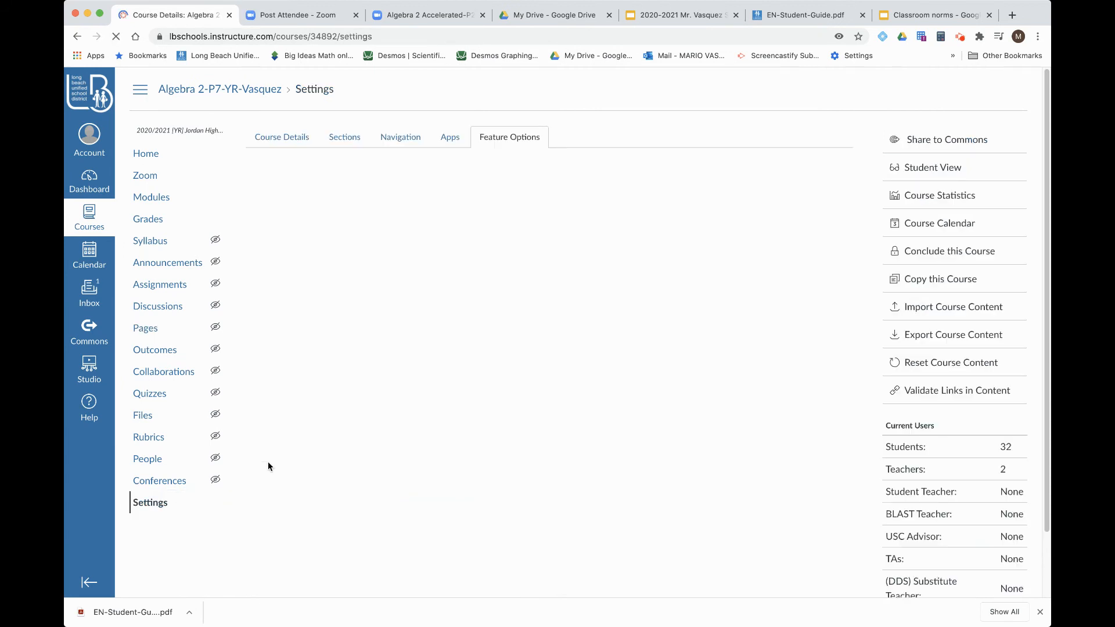
click(840, 260)
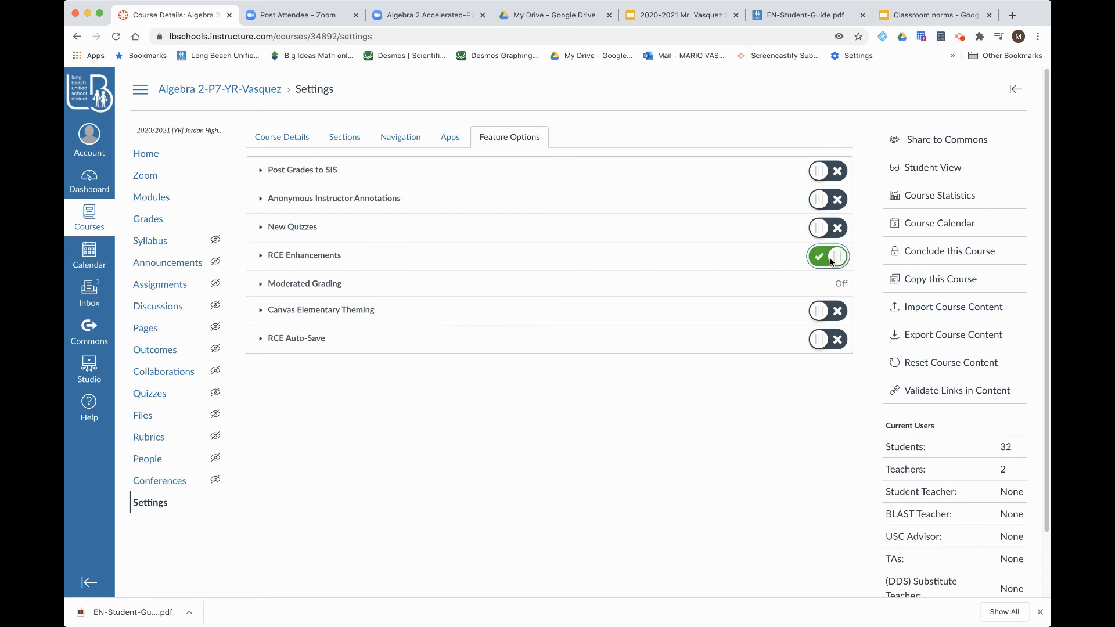
click(840, 257)
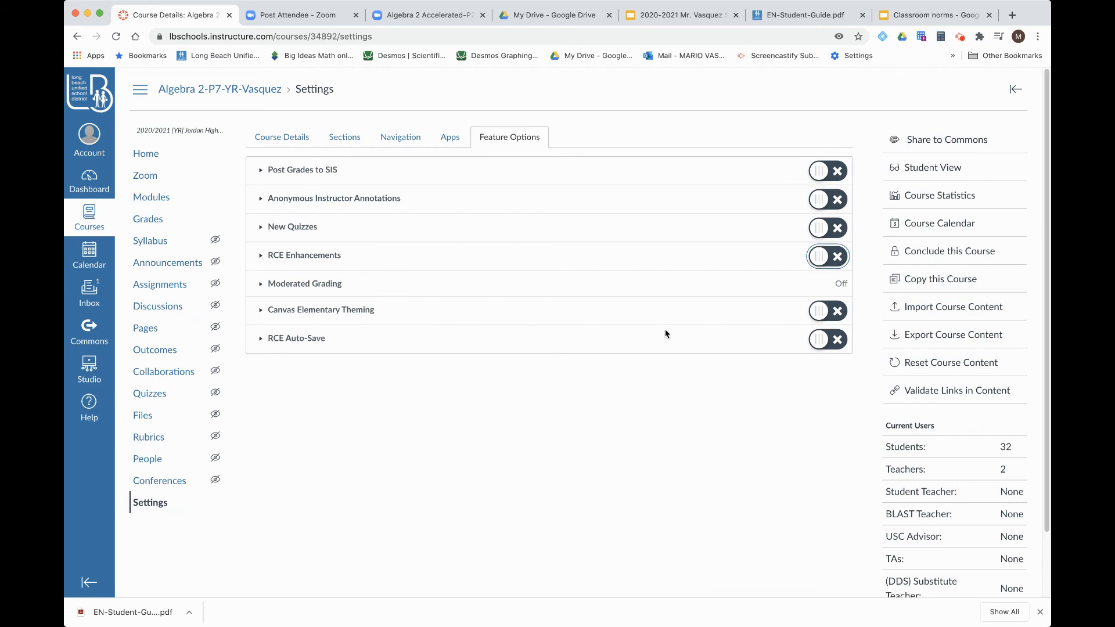
- Reopen the home page for editing and link the Modules/assignments button to the module "Unit 1: Linear and Quadratic Functions (Chapter 1 and 2)"
click(144, 154)
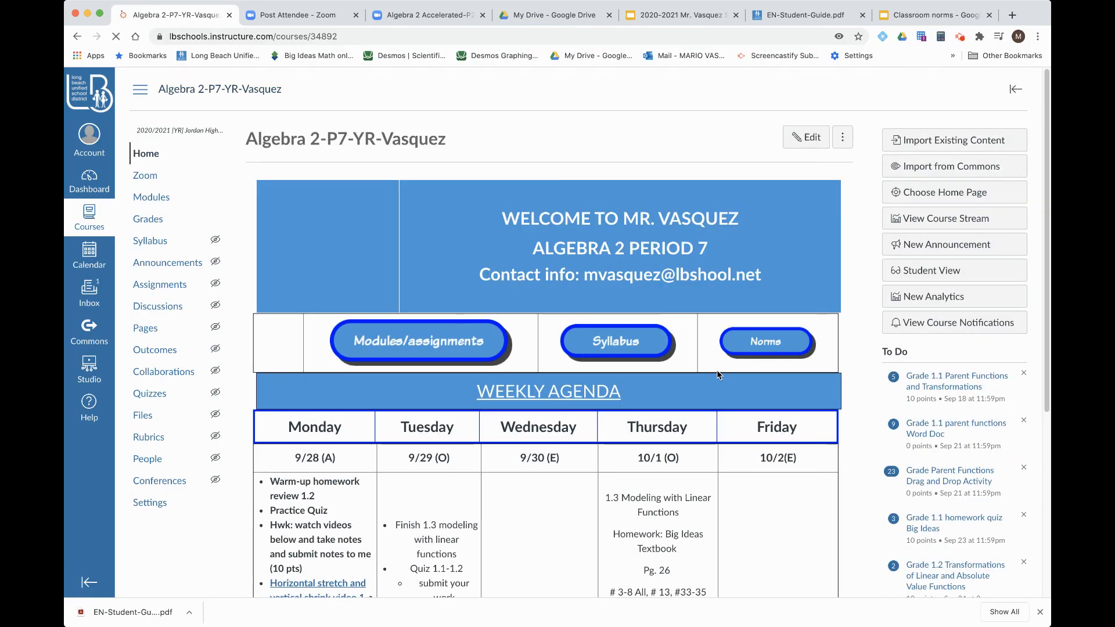
click(807, 137)
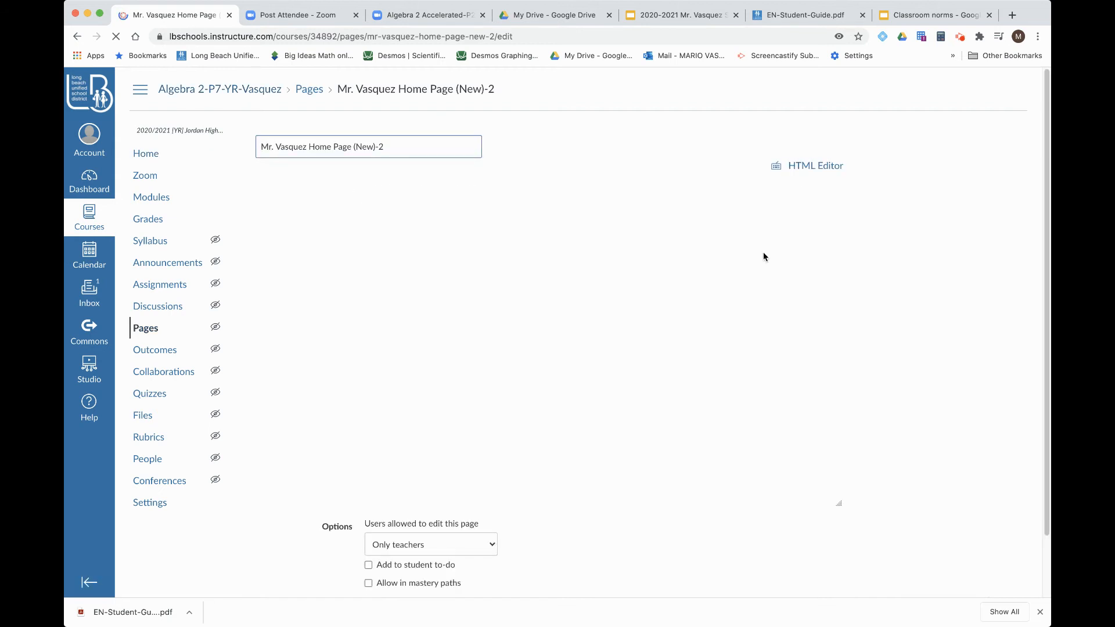
click(431, 366)
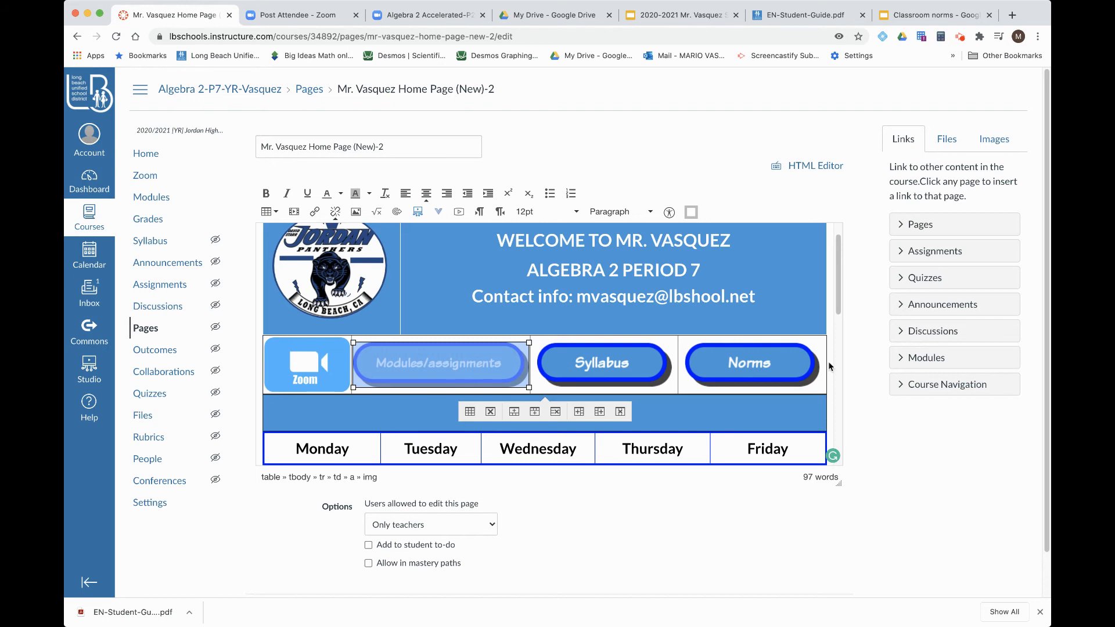
click(901, 357)
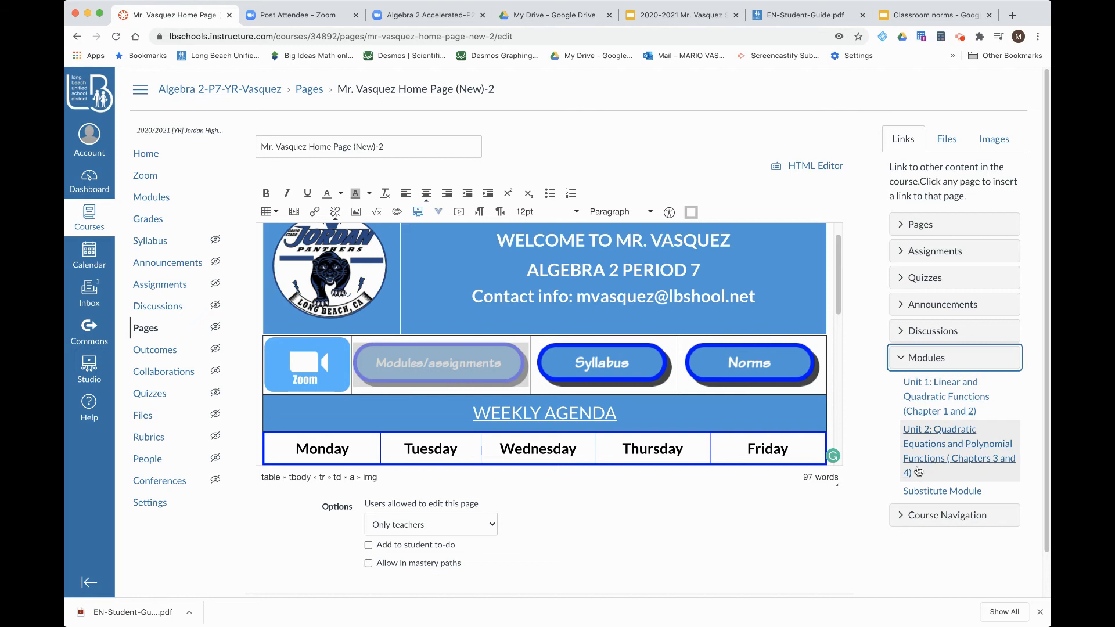
click(929, 395)
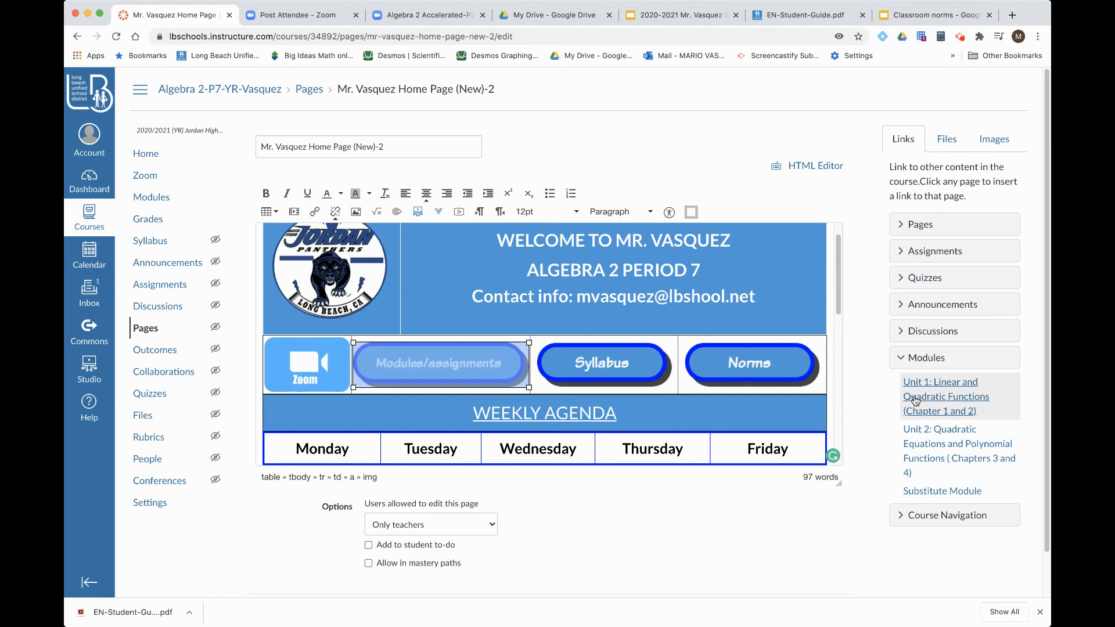
click(906, 358)
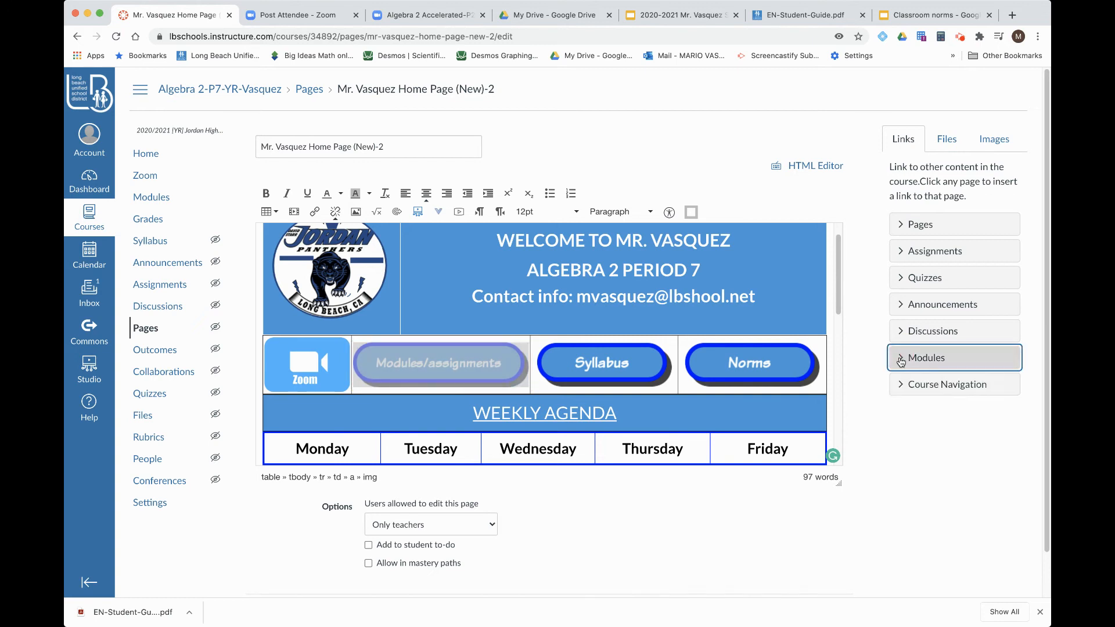
- Link the Syllabus button image to the course's Syllabus page using the course navigation links
click(610, 364)
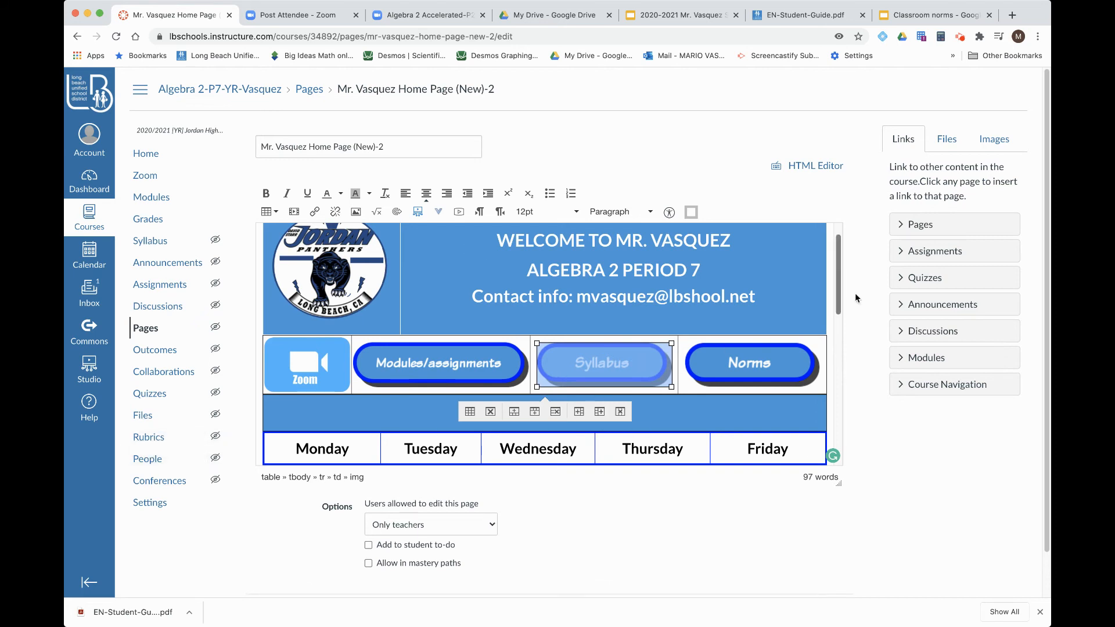
click(908, 143)
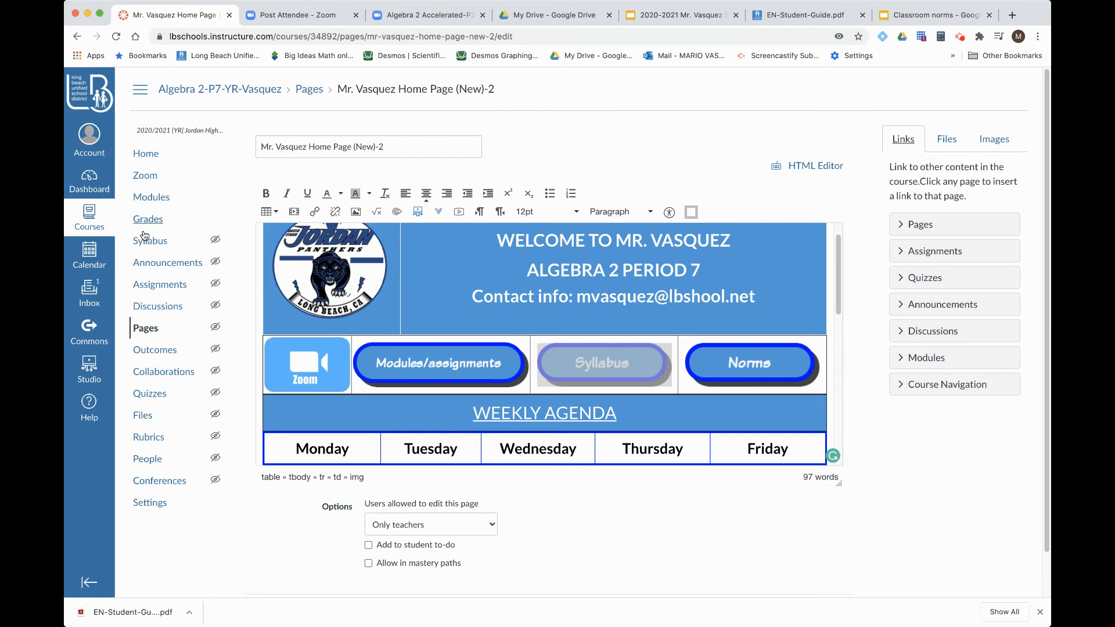
click(902, 388)
scroll(928, 464, down, 2)
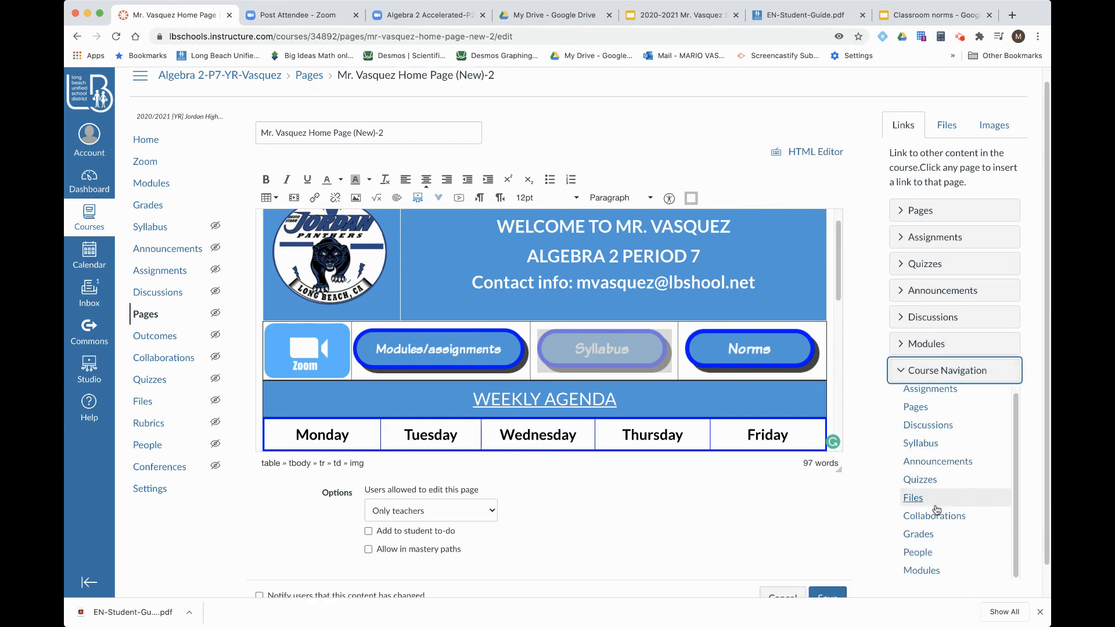
click(921, 446)
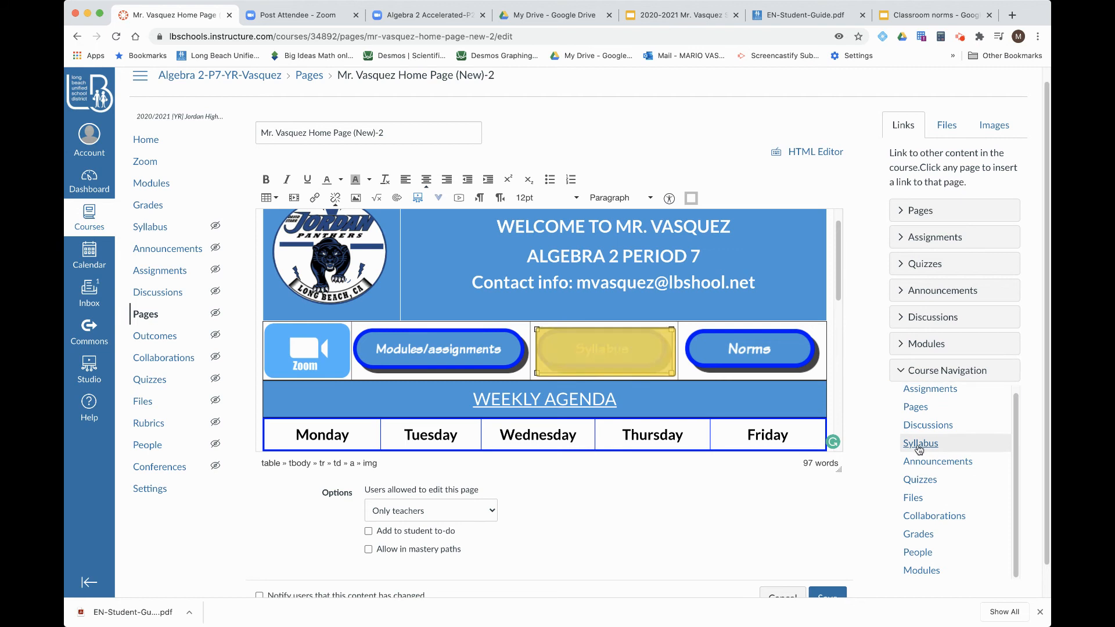
scroll(639, 442, down, 2)
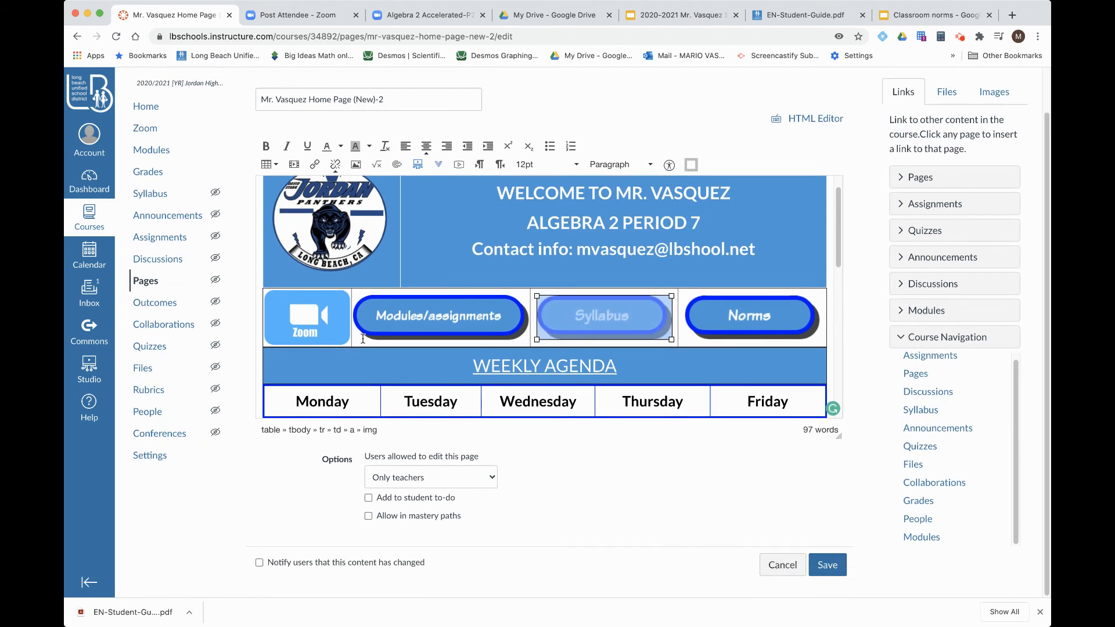
- Switch the home page to its HTML source and locate the "Zoom Thumbnail" image code behind the Zoom button
click(307, 318)
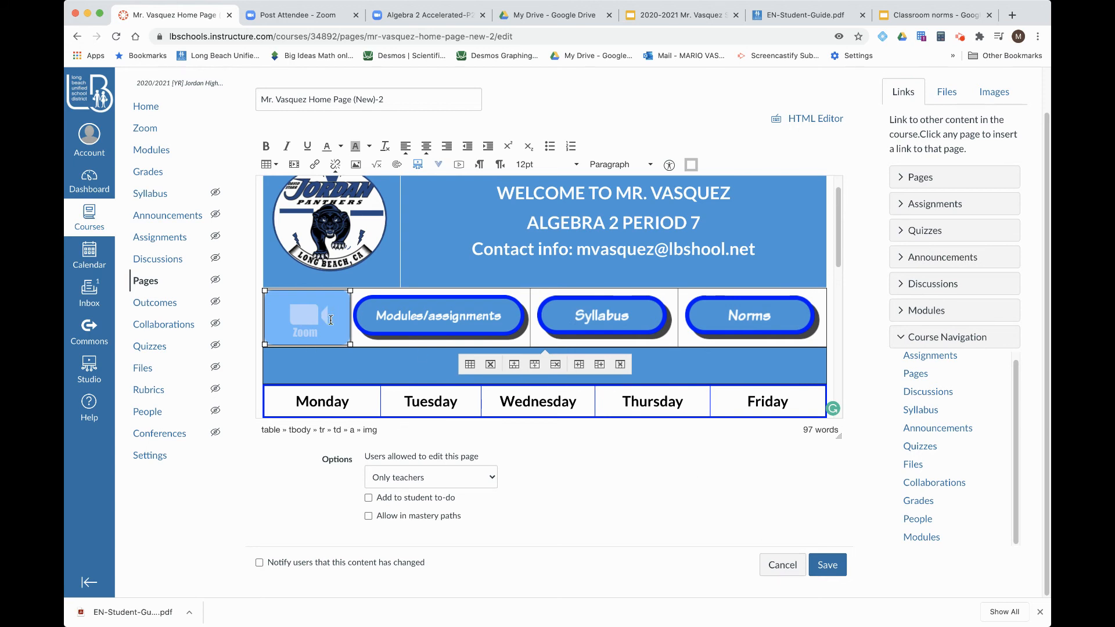
scroll(676, 353, up, 2)
click(822, 169)
scroll(679, 295, down, 10)
scroll(678, 294, up, 5)
scroll(668, 316, up, 10)
click(485, 265)
scroll(325, 261, down, 3)
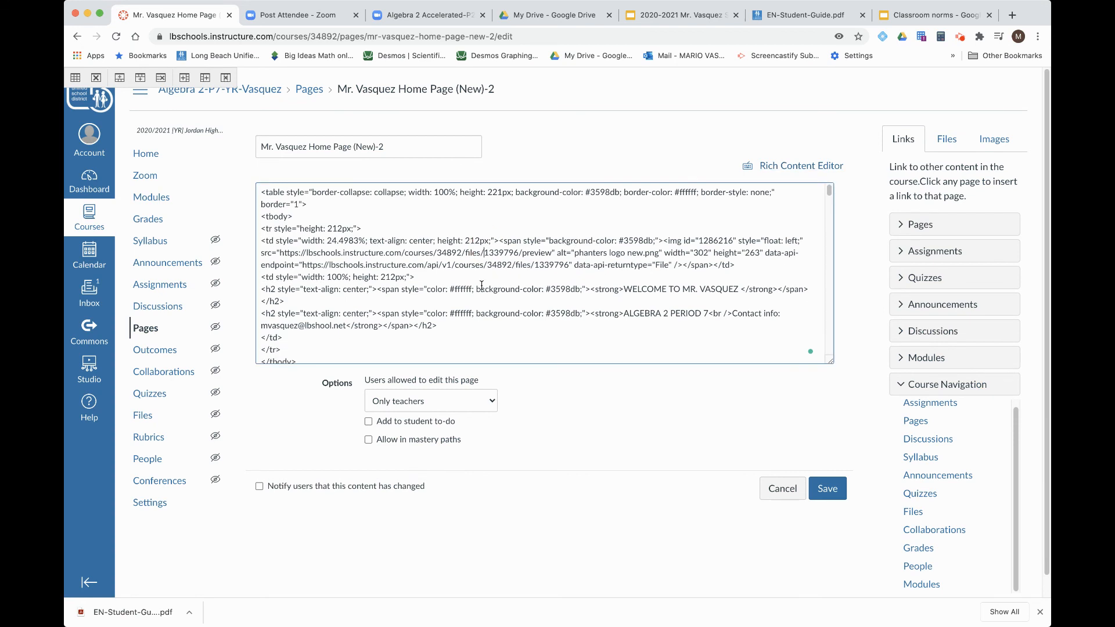
scroll(590, 241, down, 5)
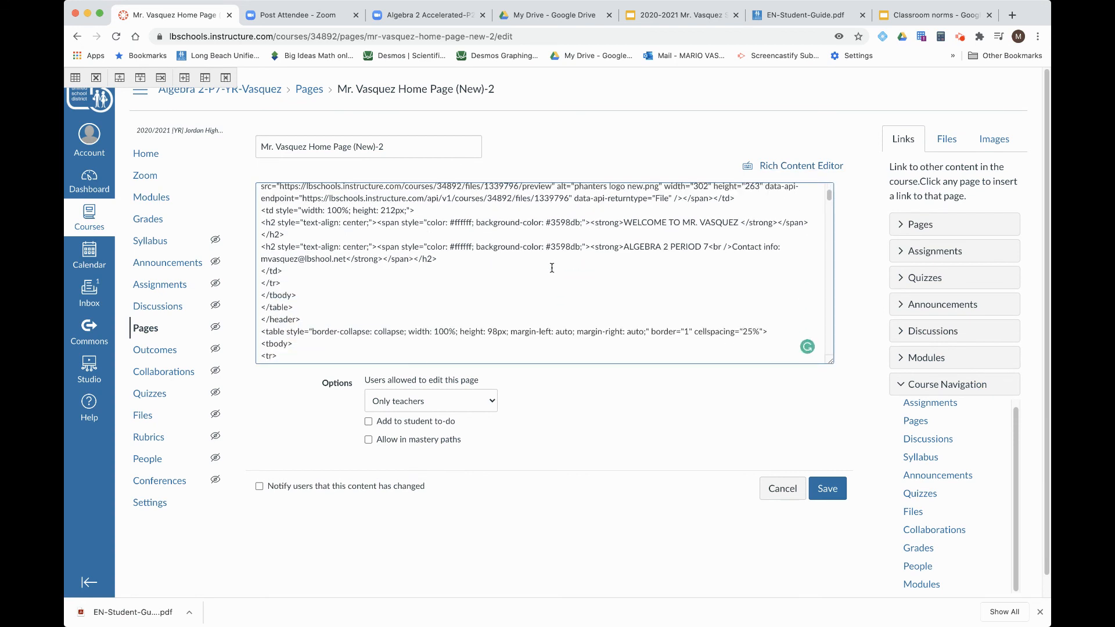
drag(578, 306, 625, 307)
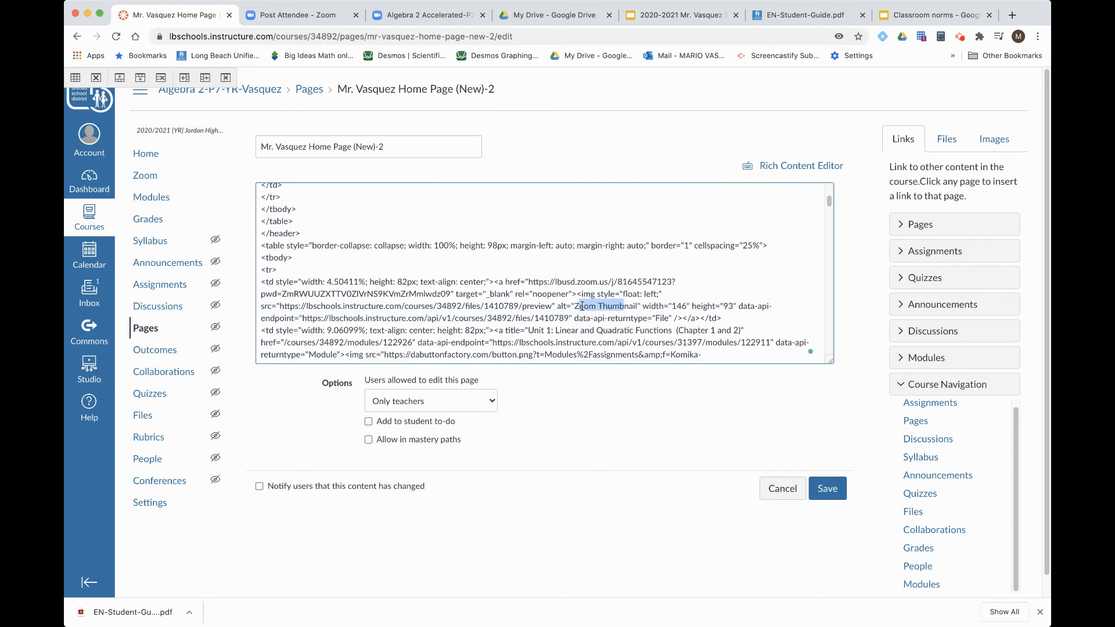
drag(557, 307, 636, 308)
click(573, 307)
- Check the meeting link's opening and closing anchor code around the Zoom Thumbnail image, and save the home page
drag(528, 283, 533, 282)
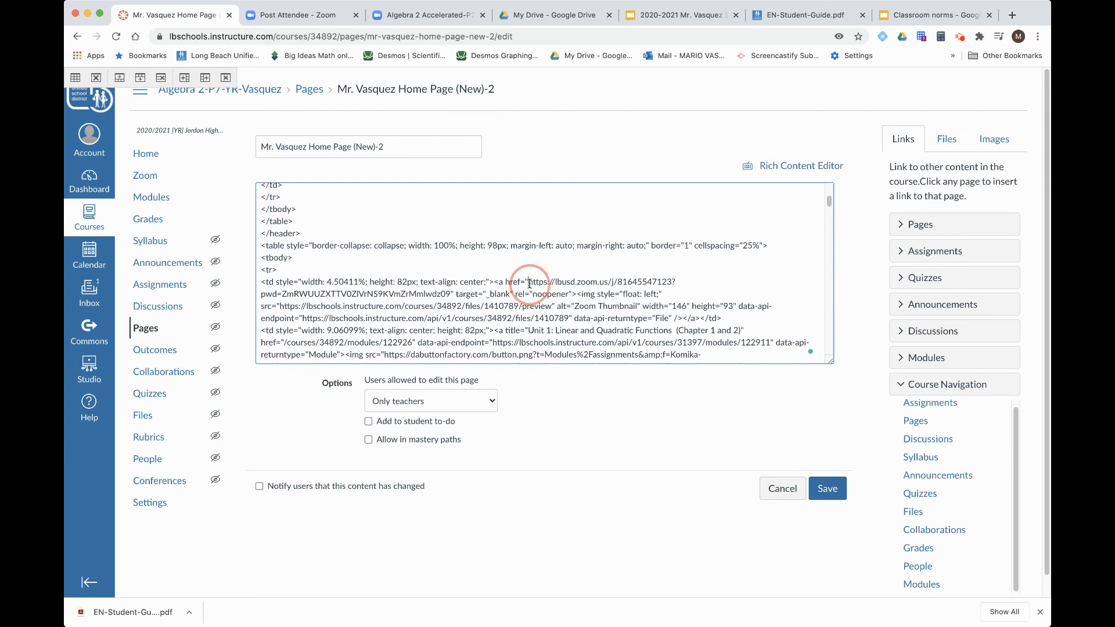
double_click(519, 285)
drag(528, 283, 571, 291)
click(553, 287)
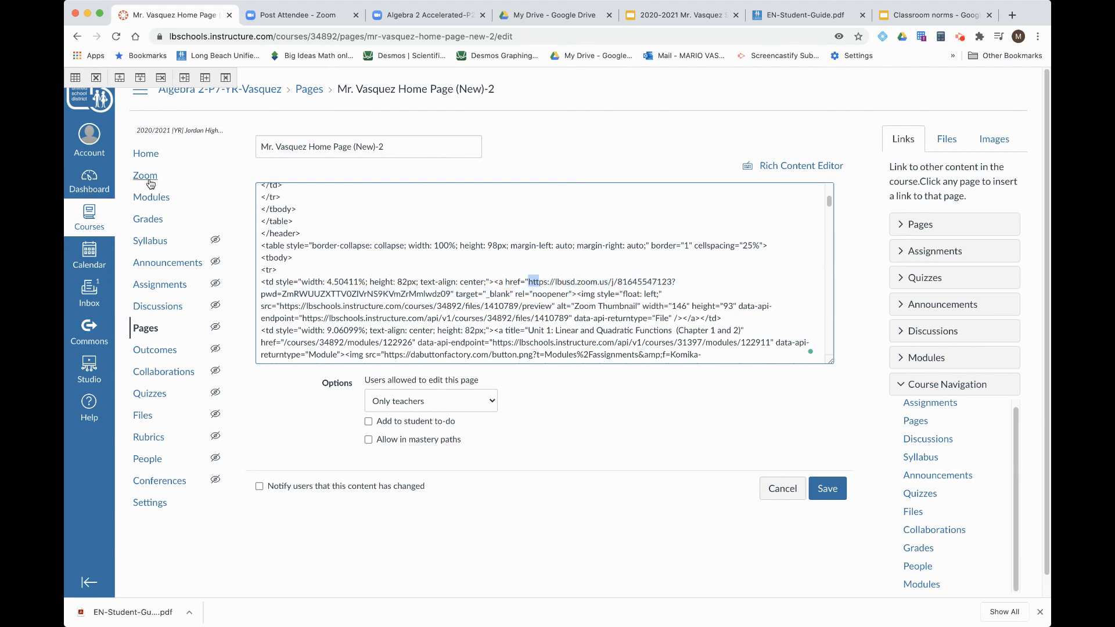
click(546, 287)
drag(528, 284, 477, 294)
click(490, 294)
drag(499, 283, 523, 286)
drag(685, 321, 700, 323)
drag(506, 283, 659, 296)
click(827, 488)
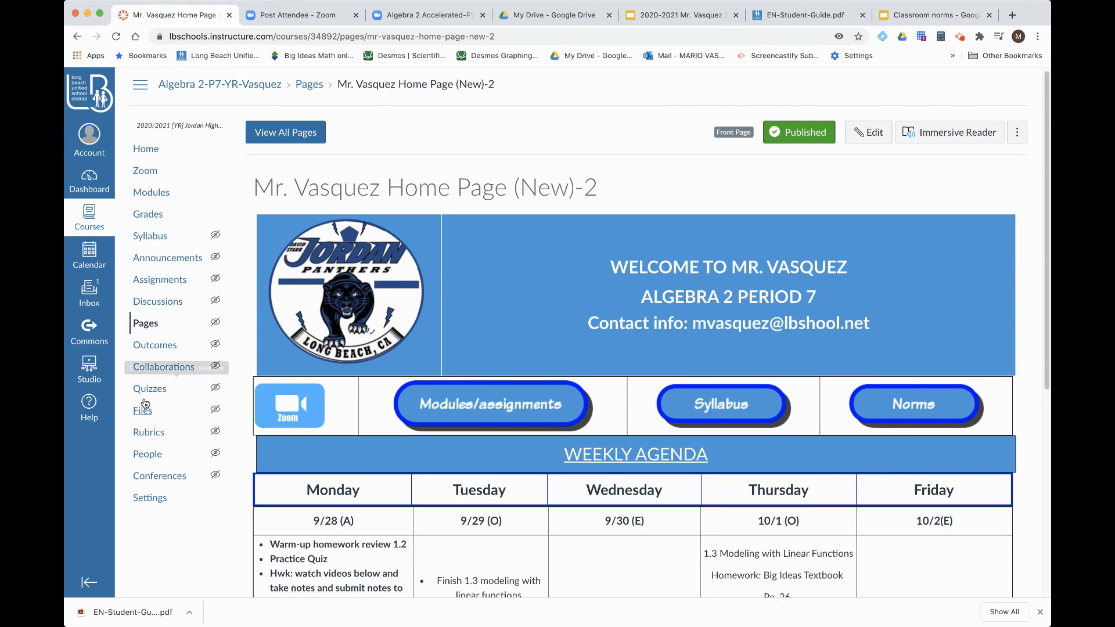
- Edit the Course Syllabus to turn off Show Course Summary and update the syllabus
click(151, 239)
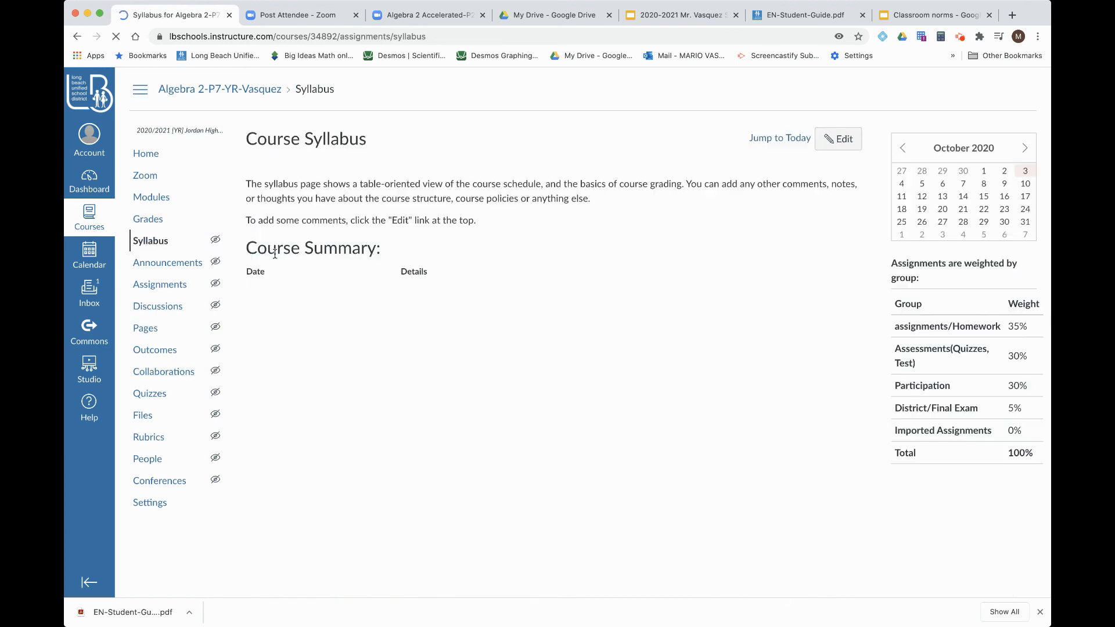
scroll(406, 273, down, 1)
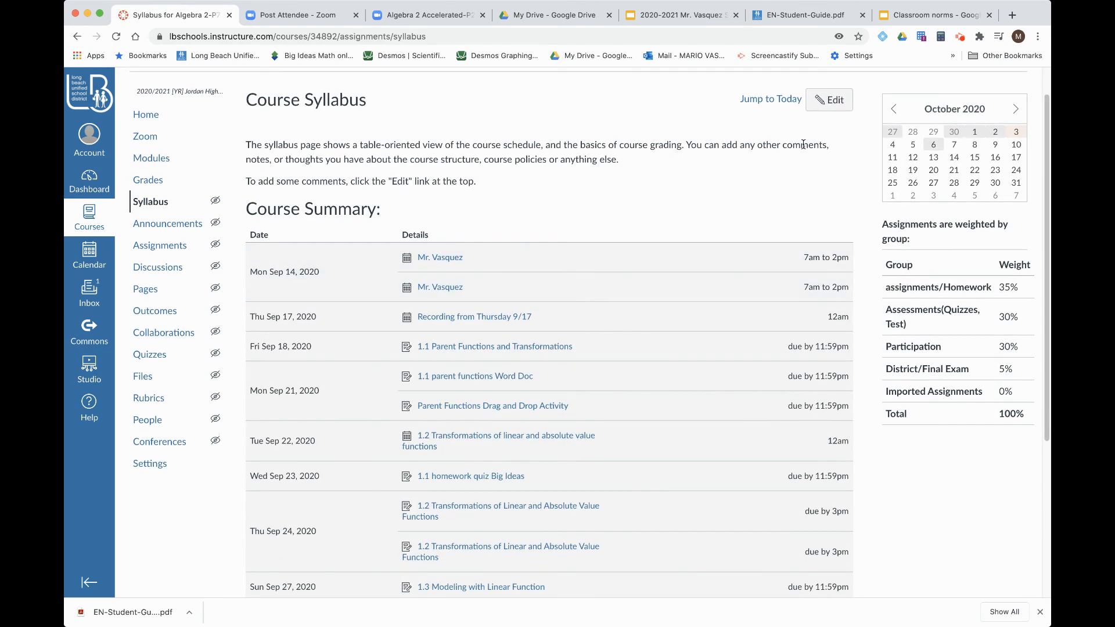
click(825, 100)
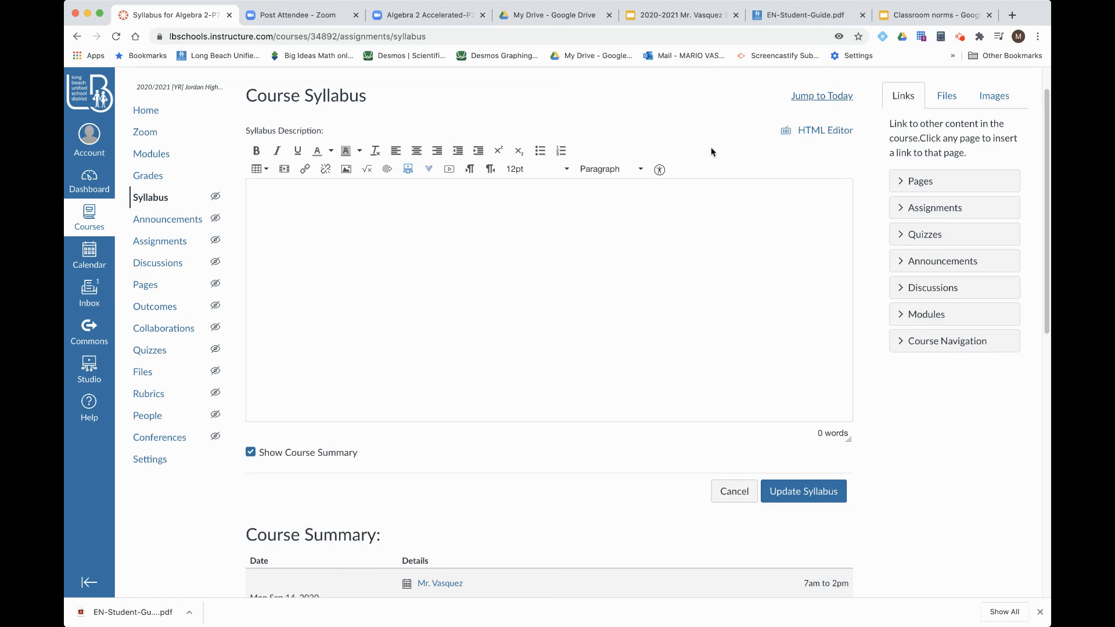
scroll(323, 400, down, 3)
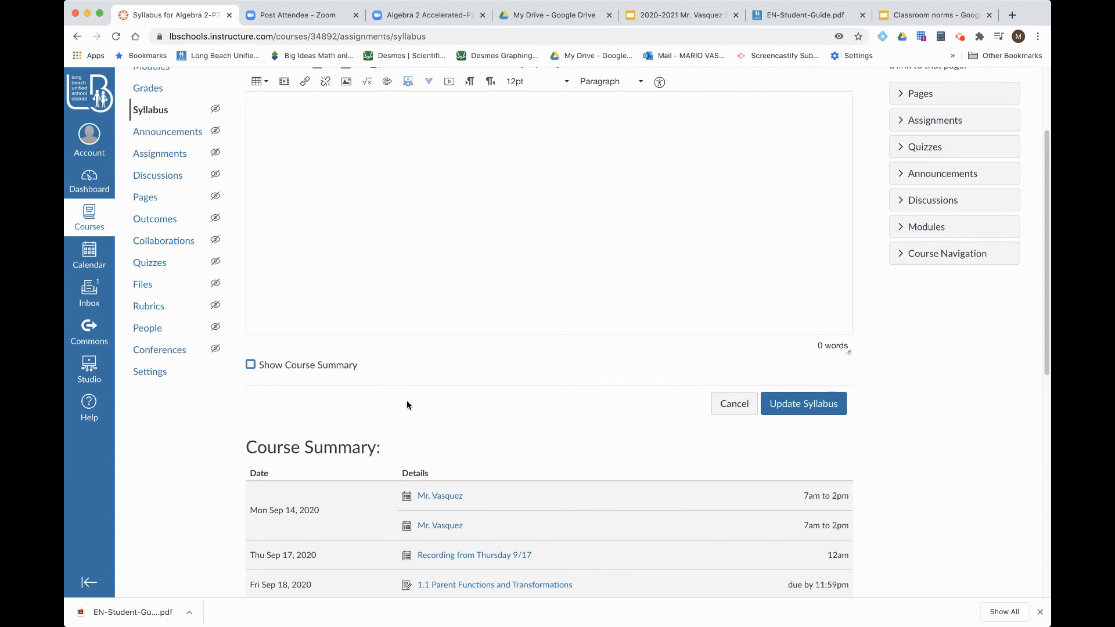
click(790, 409)
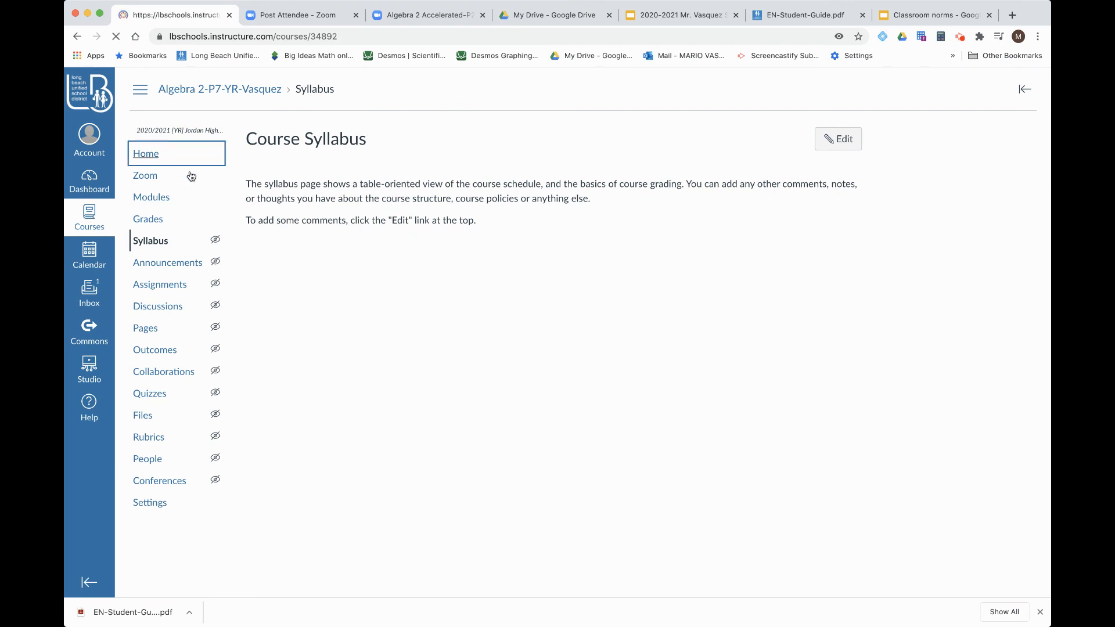
- Test the Syllabus and Norms buttons from the course home page
click(630, 343)
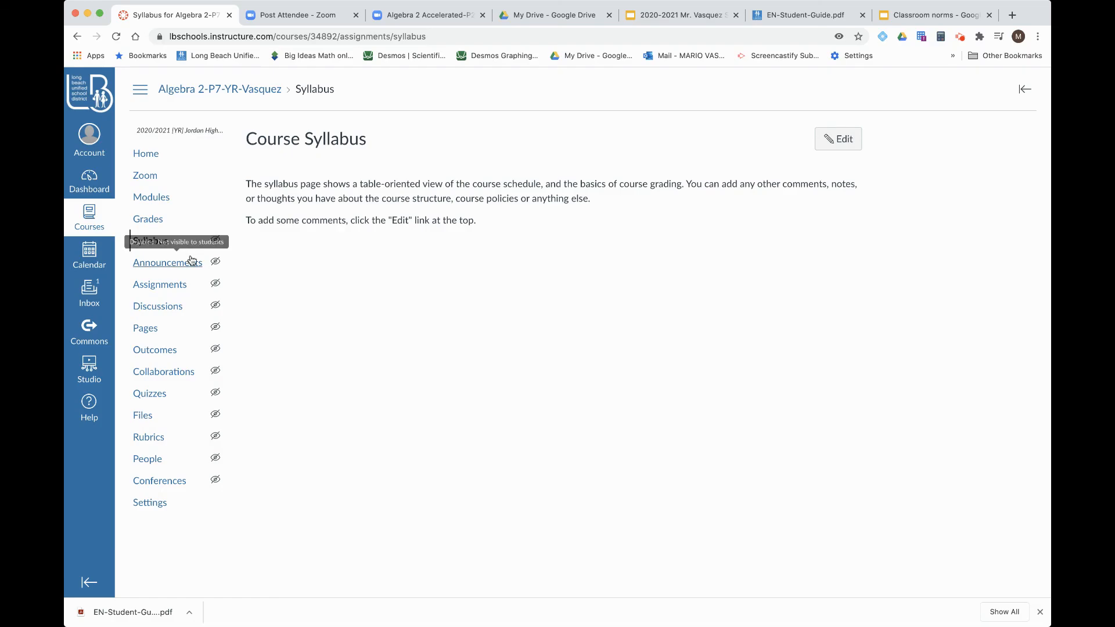
click(146, 154)
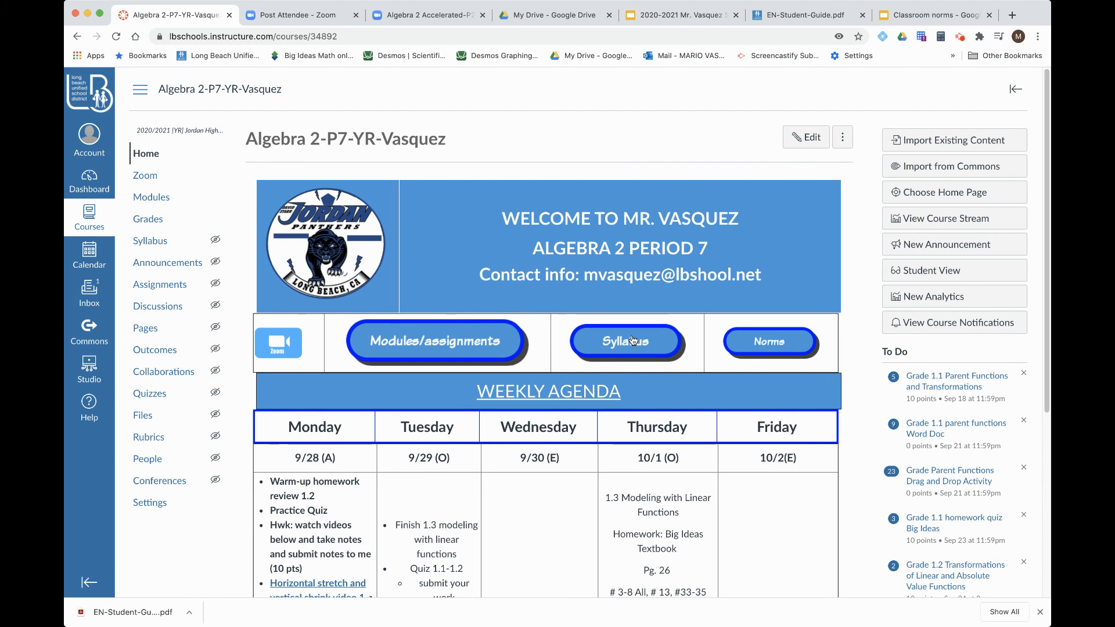
click(784, 346)
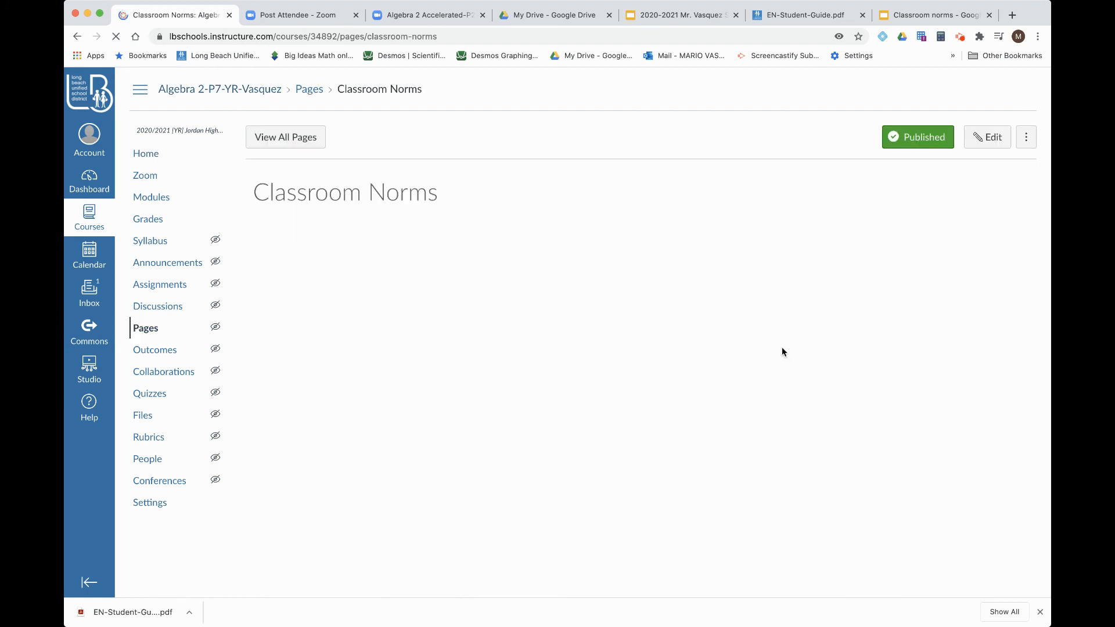